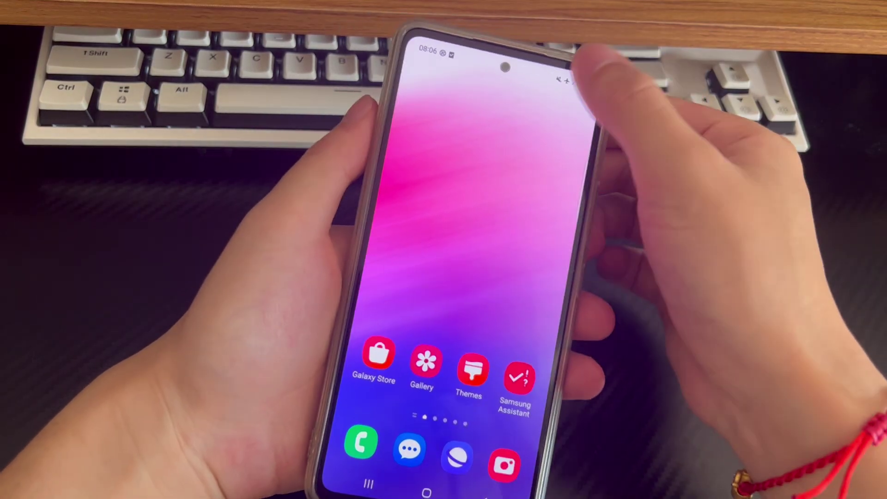
Turn off airplane mode from the Quick Panel to restore Wi-Fi connectivity.
{"action": "left_click_drag", "start_coordinate": [444, 55], "coordinate": [450, 277]}
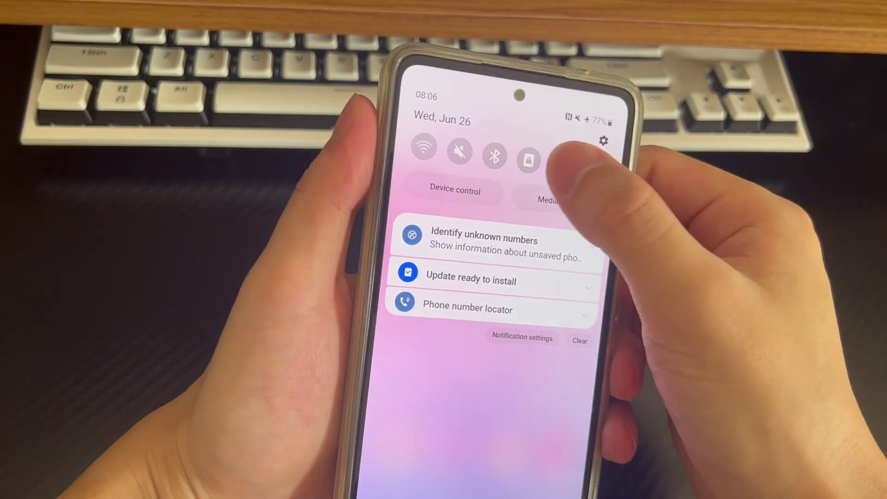
{"action": "left_click", "coordinate": [566, 158]}
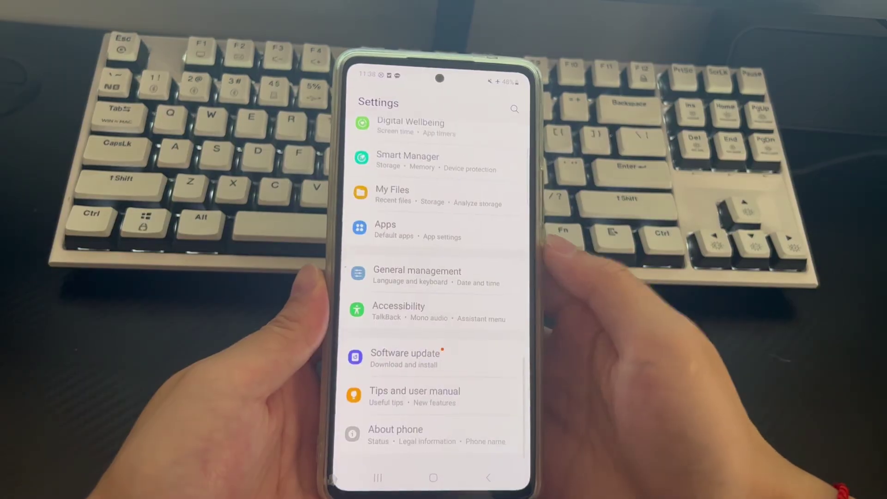
View the pending stability and security update under Software update's Download and install.
{"action": "left_click", "coordinate": [406, 357]}
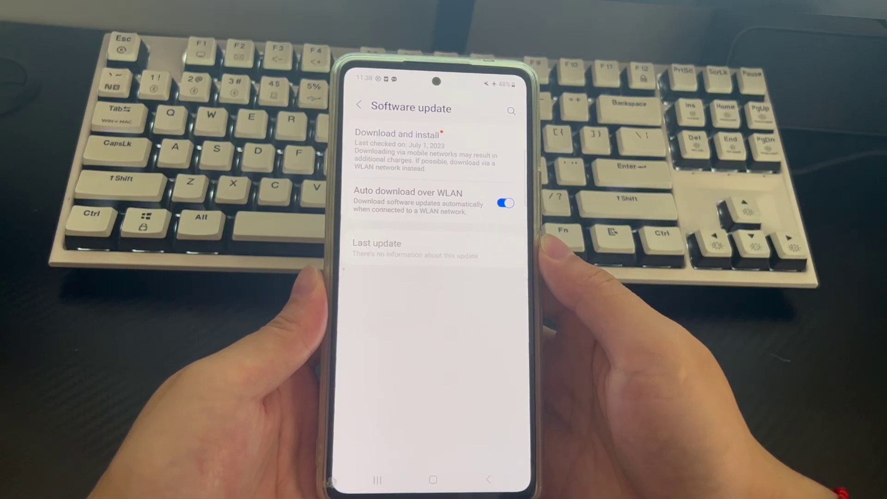
{"action": "left_click", "coordinate": [397, 138]}
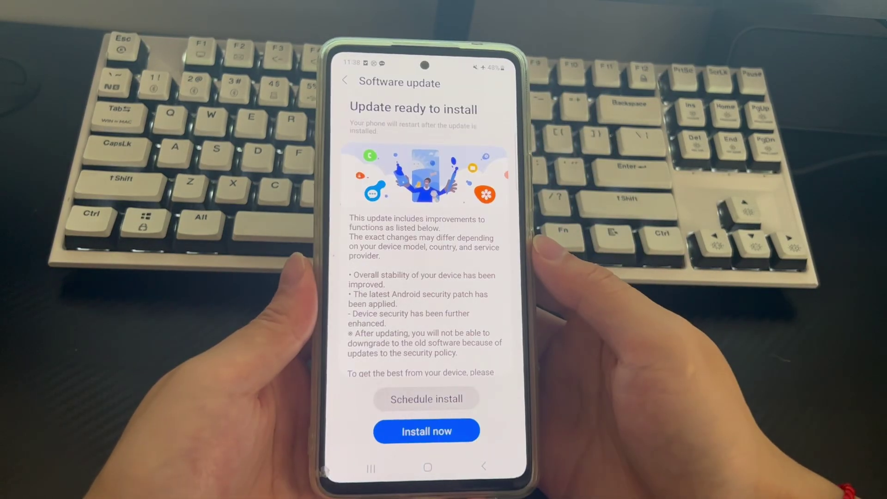